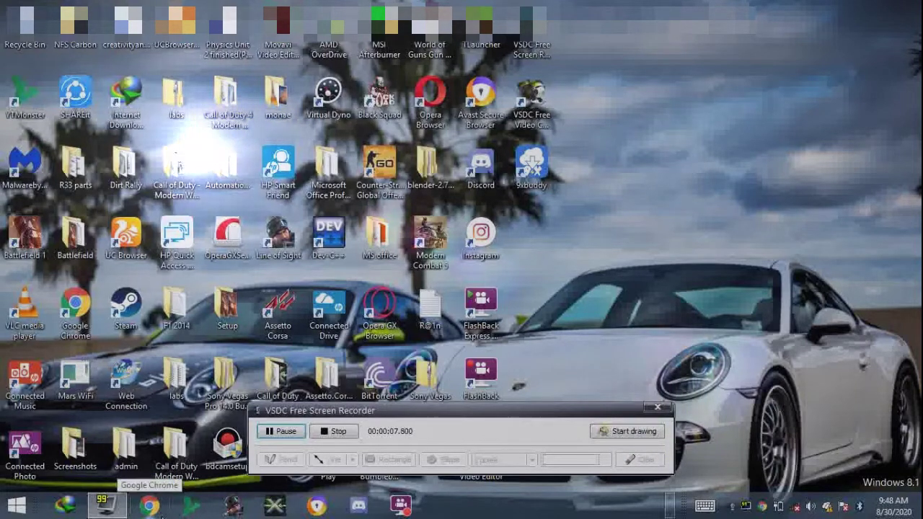
pyautogui.click(158, 509)
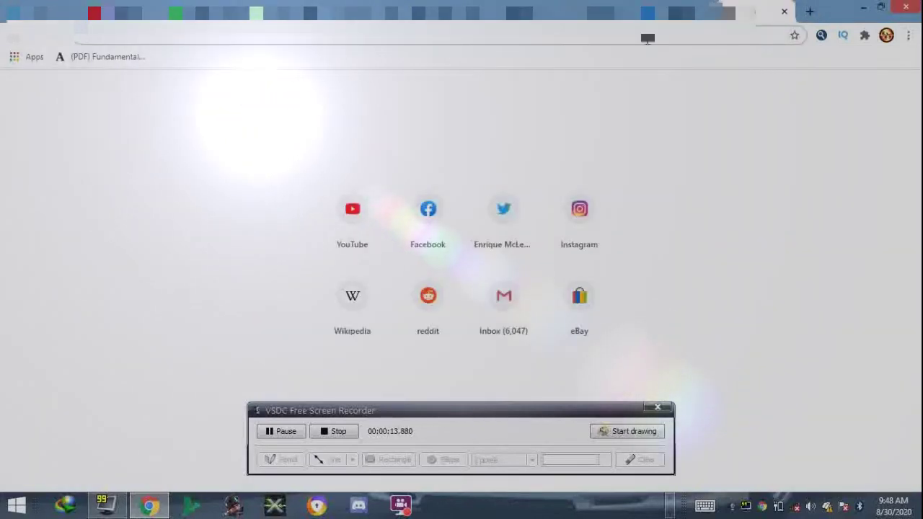
pyautogui.write('370')
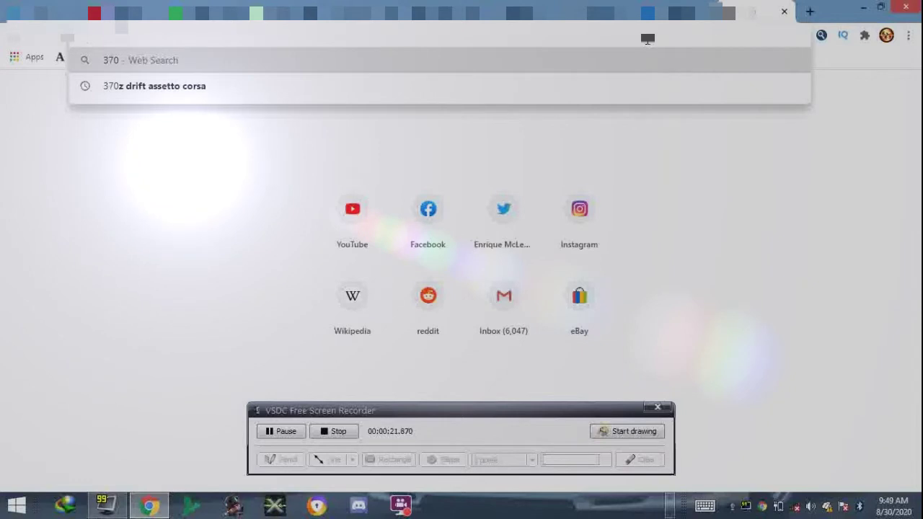
pyautogui.press('BackSpace')
pyautogui.press('BackSpace')
pyautogui.press('BackSpace')
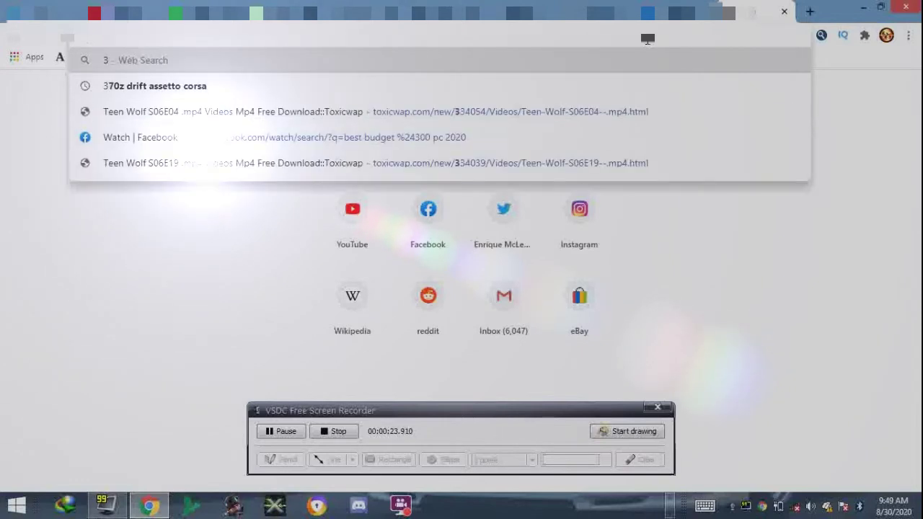
pyautogui.press('Escape')
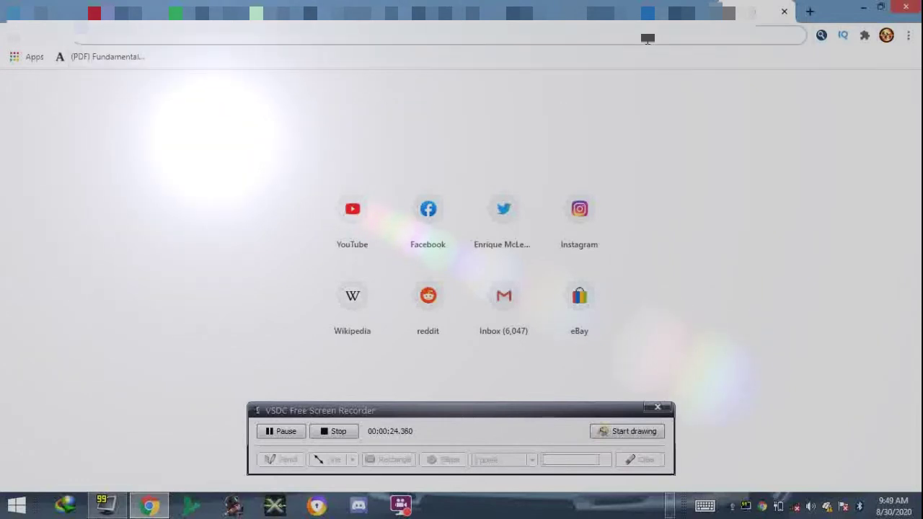
pyautogui.click(783, 13)
pyautogui.click(908, 7)
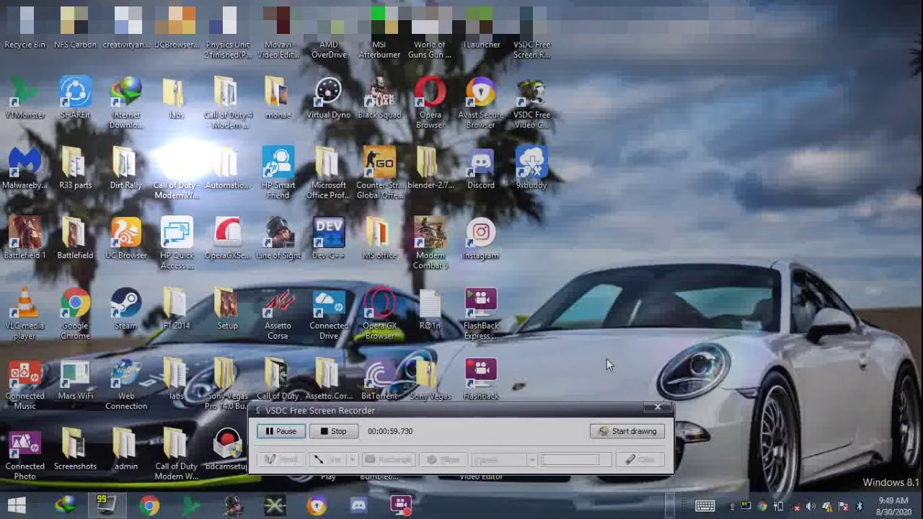
# Open File Explorer and go to the content folder inside the Ferrari F2002 V1.4 folder in Downloads.
pyautogui.press('super+e')
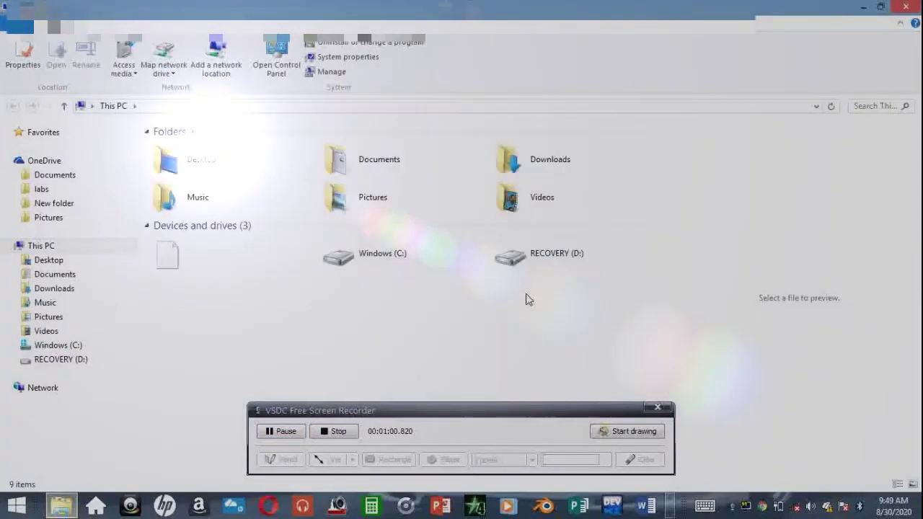
pyautogui.click(526, 164)
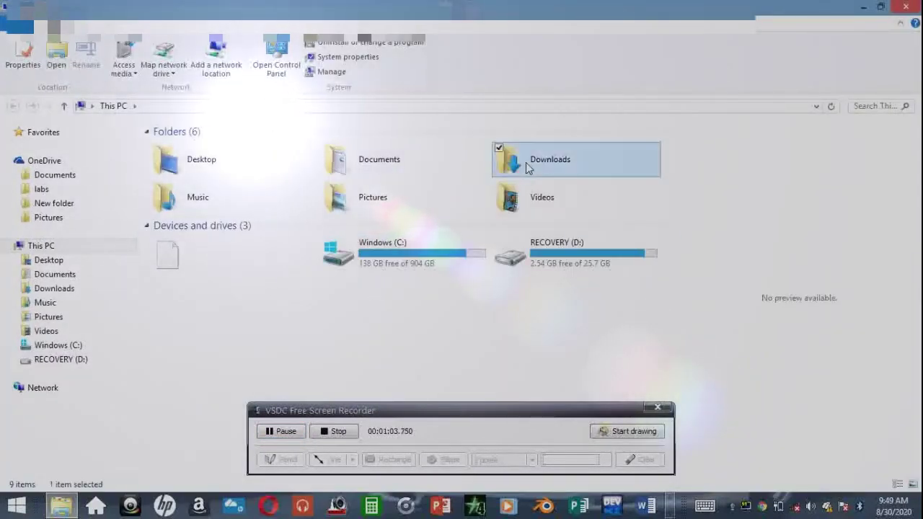
pyautogui.click(17, 290)
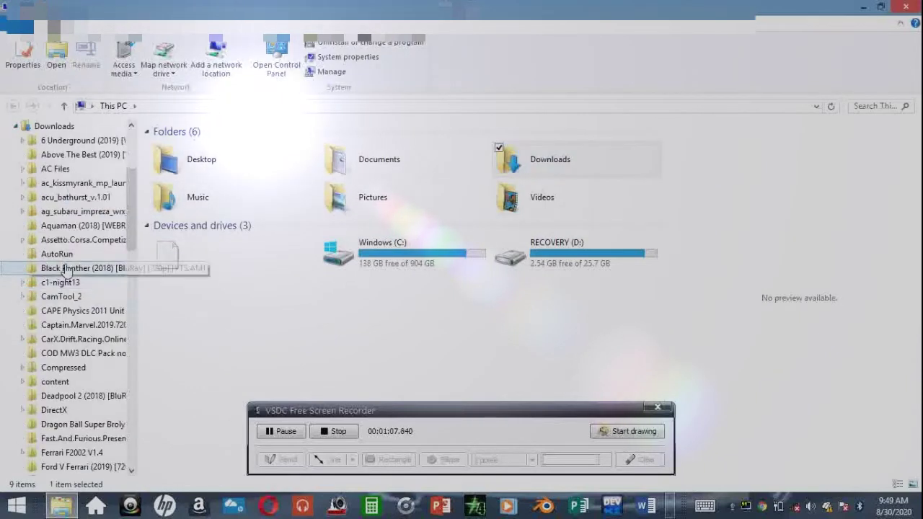
pyautogui.scroll(-1, 73, 249)
pyautogui.scroll(-2, 74, 251)
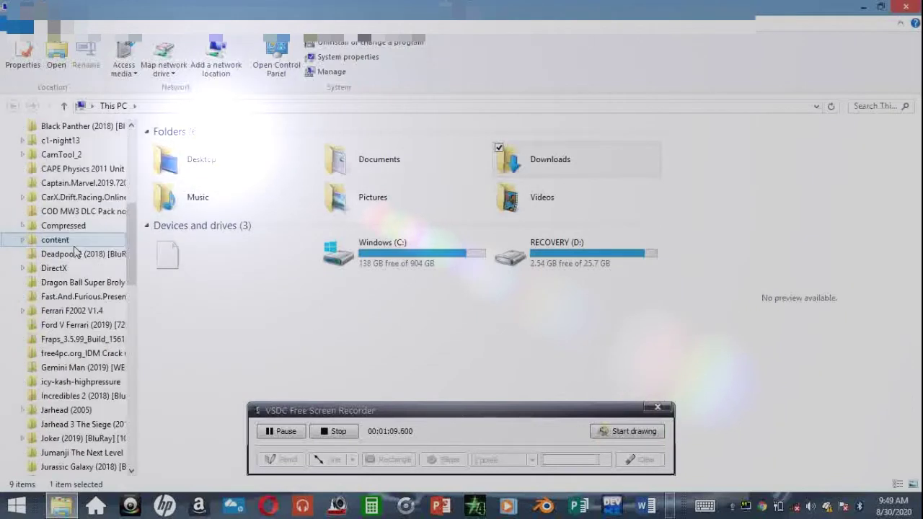
pyautogui.scroll(-2, 74, 249)
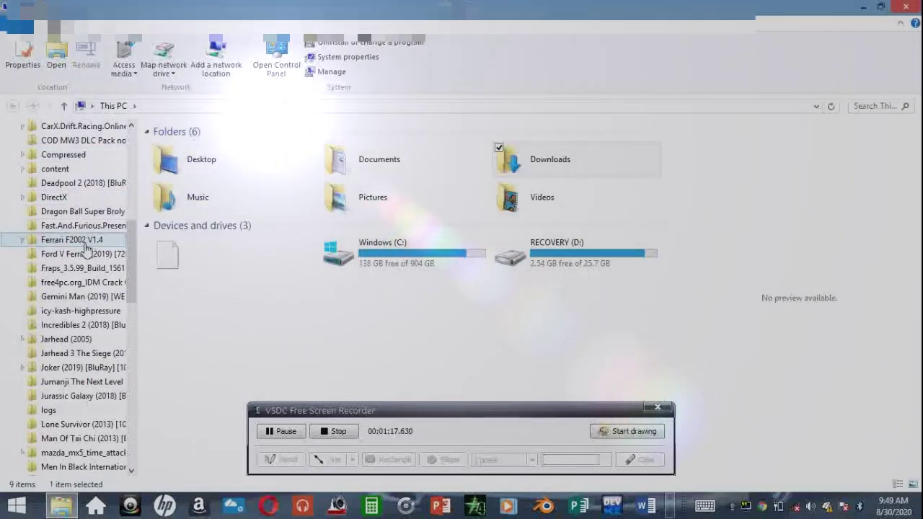
pyautogui.click(73, 239)
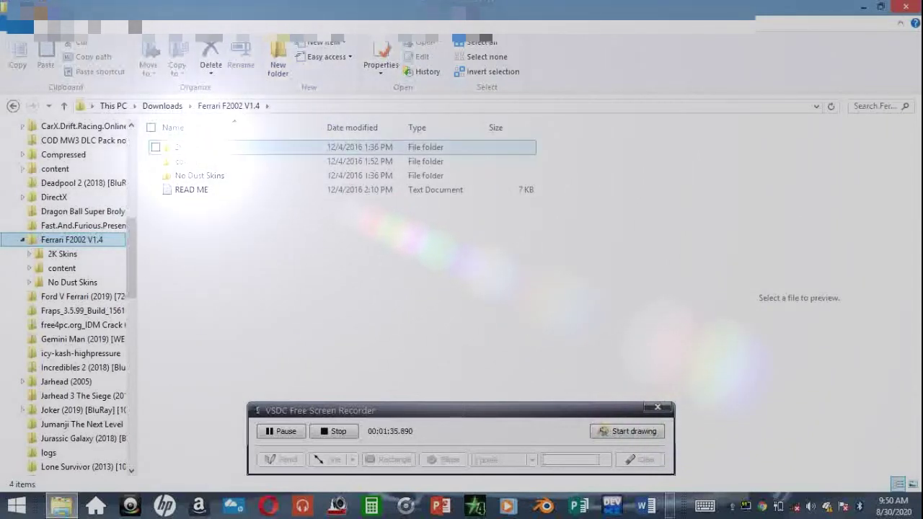
pyautogui.doubleClick(188, 161)
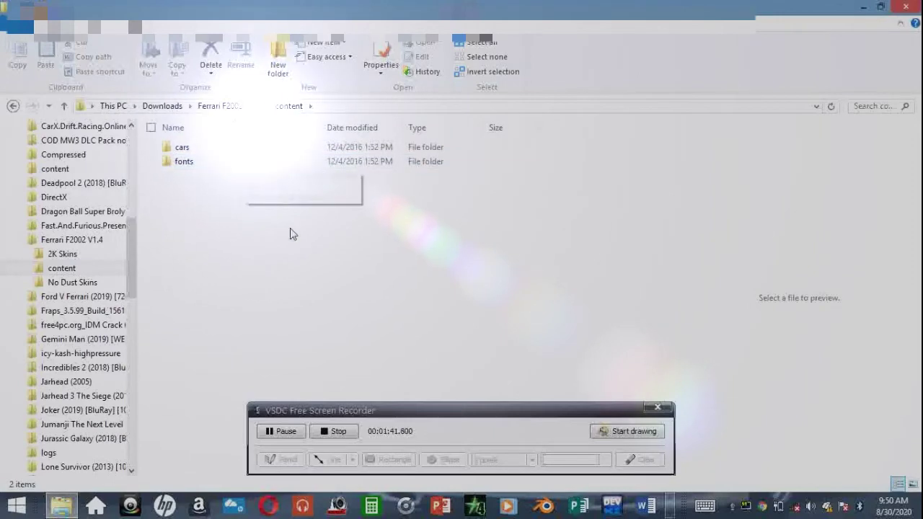
# Open a second File Explorer window and go to Program Files on the C: drive.
pyautogui.press('super+e')
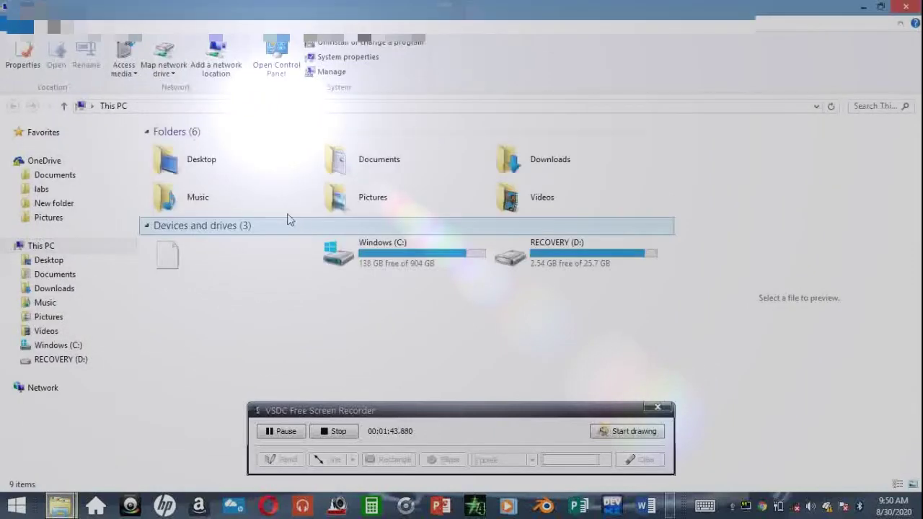
pyautogui.click(65, 345)
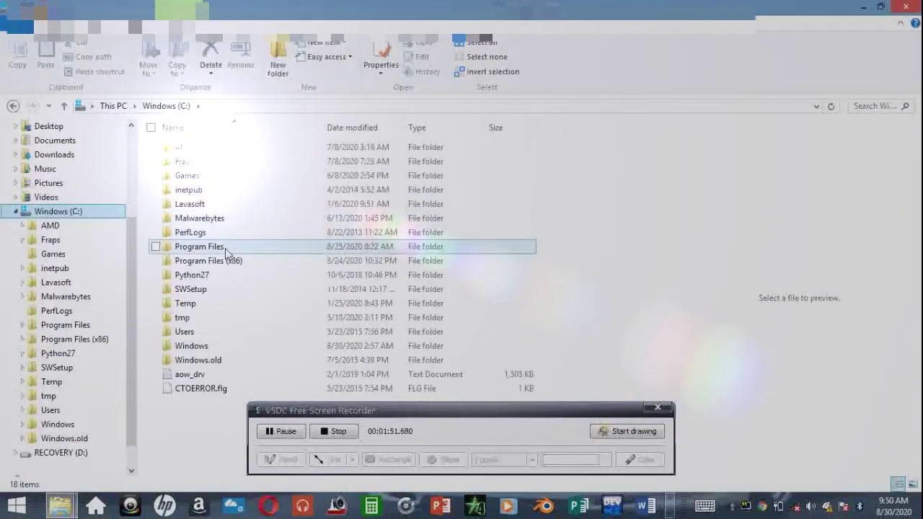
pyautogui.doubleClick(225, 249)
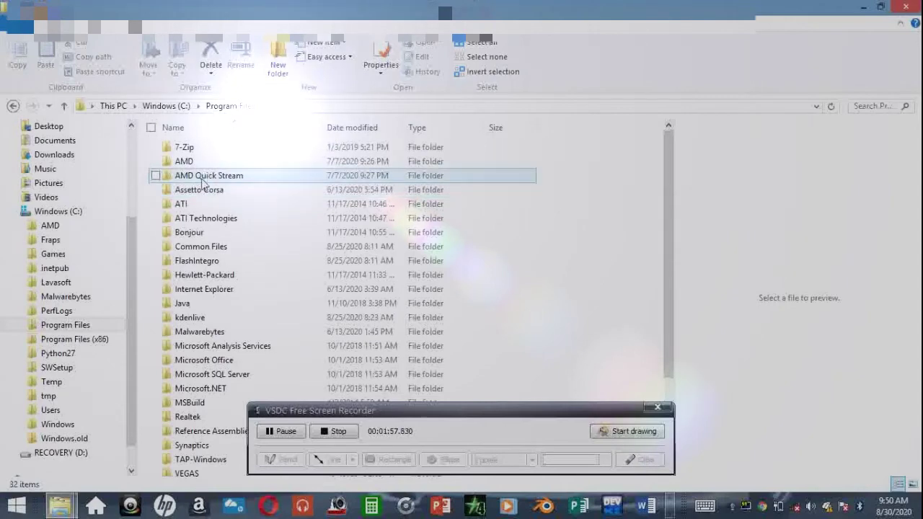
# Browse to Steam's game install location at Program Files (x86) > Steam > steamapps > common.
pyautogui.click(65, 108)
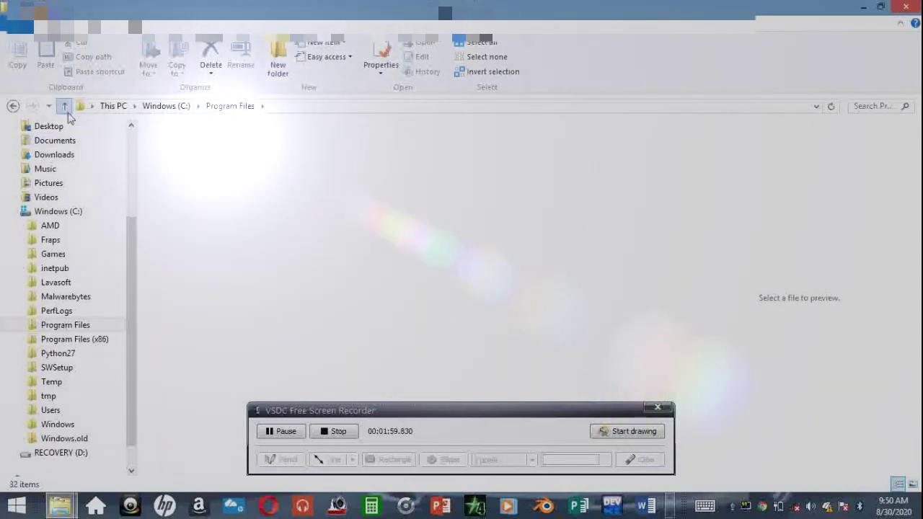
pyautogui.doubleClick(209, 265)
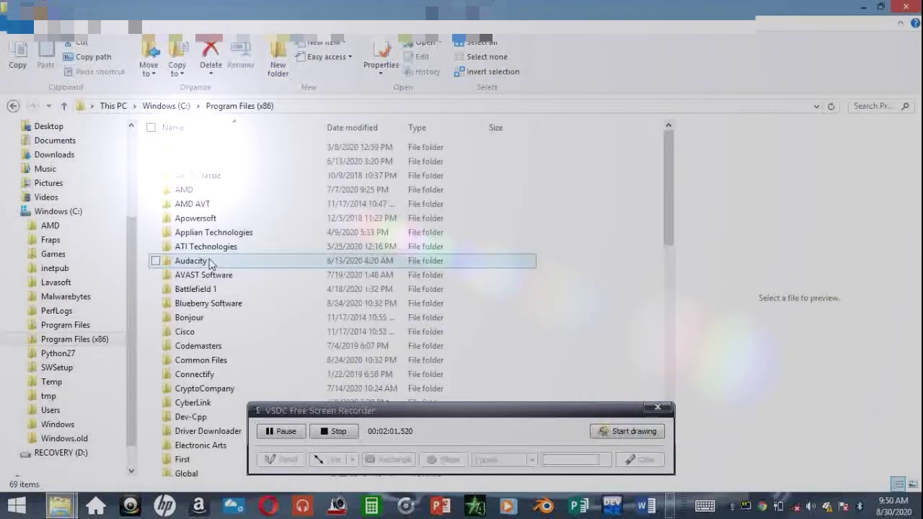
pyautogui.scroll(-10, 211, 268)
pyautogui.scroll(-5, 217, 310)
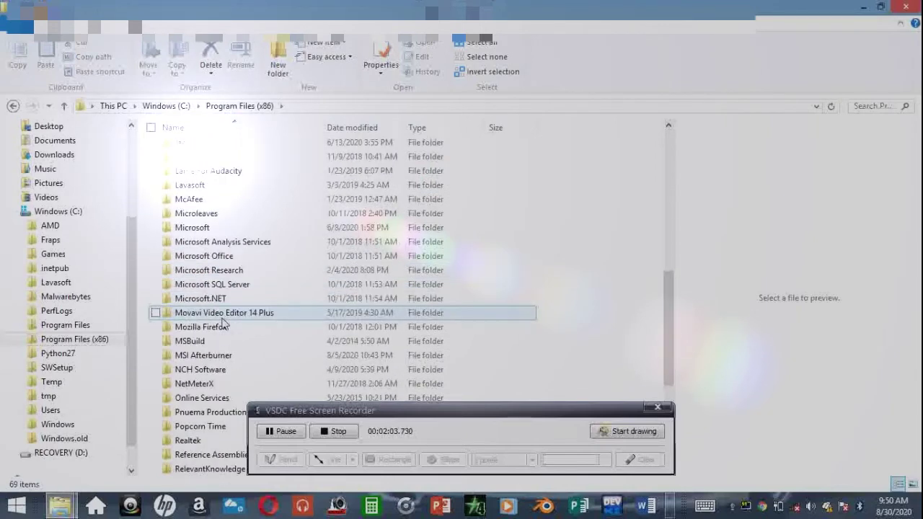
pyautogui.doubleClick(227, 398)
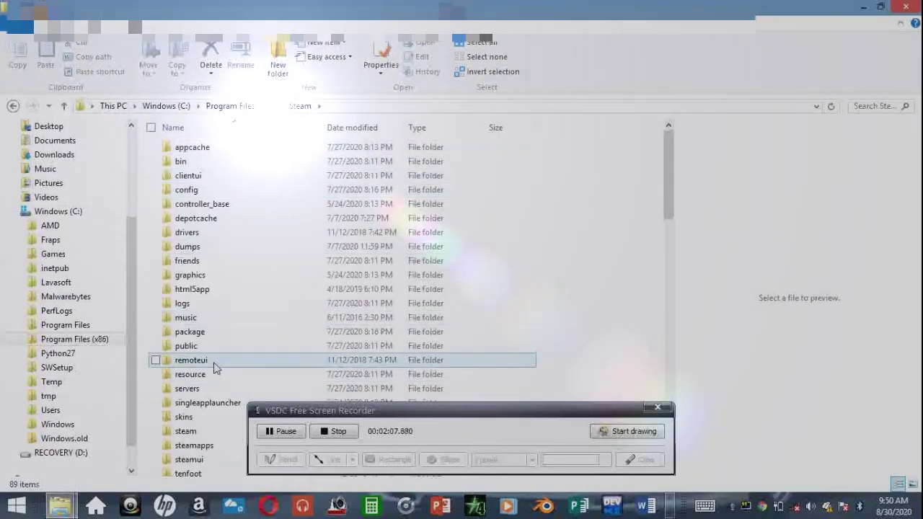
pyautogui.click(214, 447)
pyautogui.doubleClick(214, 446)
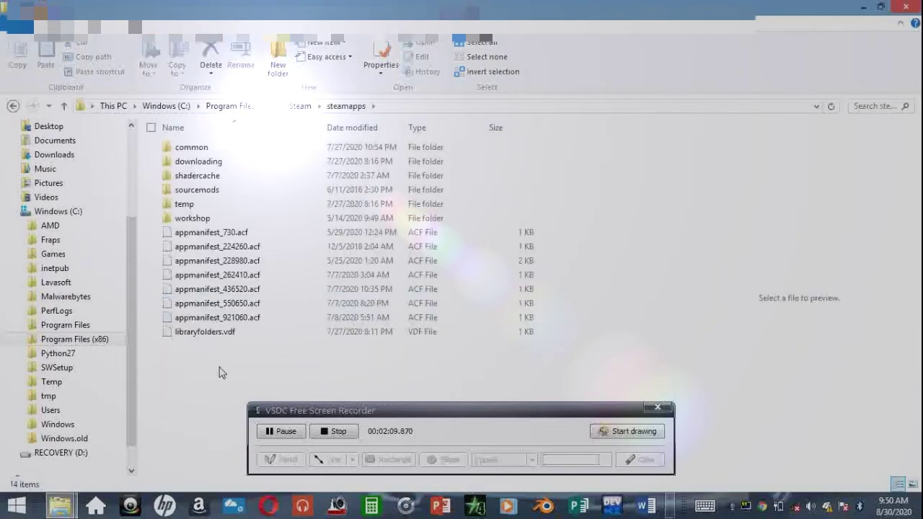
pyautogui.doubleClick(224, 150)
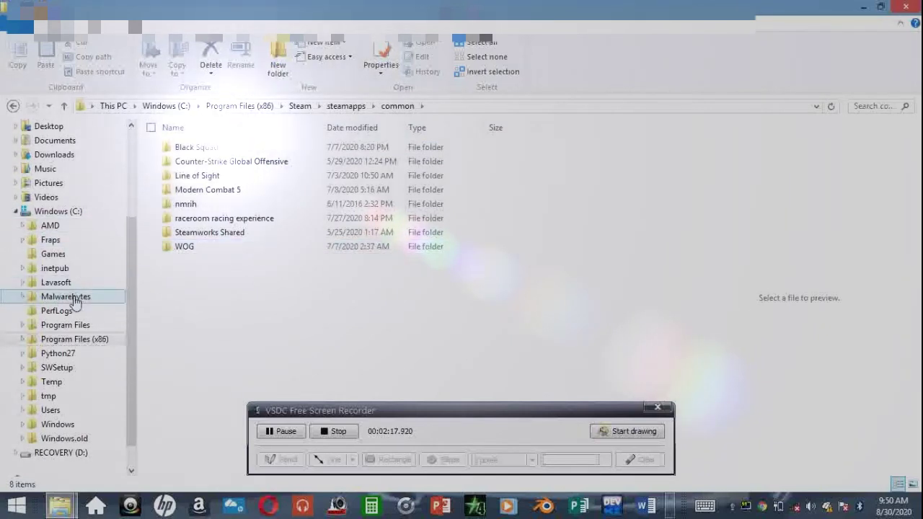
# Open the content folder of the Assetto Corsa installation in Program Files.
pyautogui.click(91, 327)
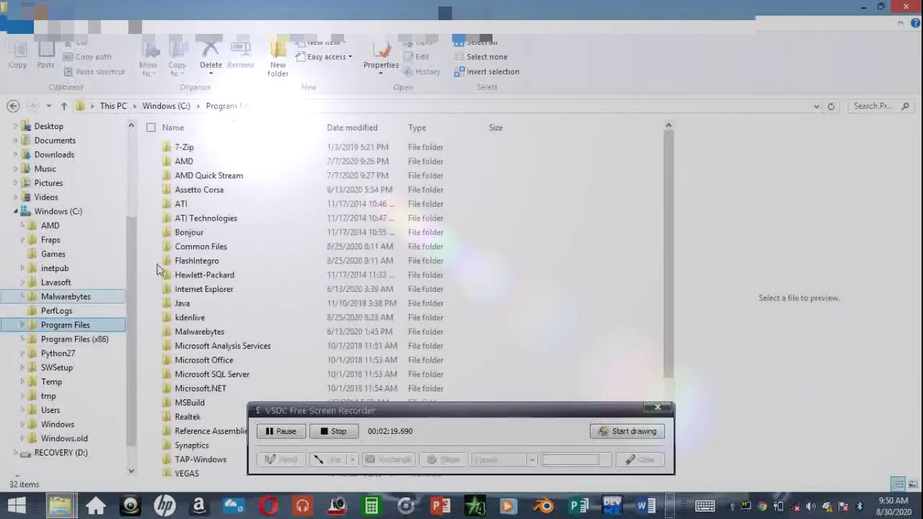
pyautogui.doubleClick(254, 190)
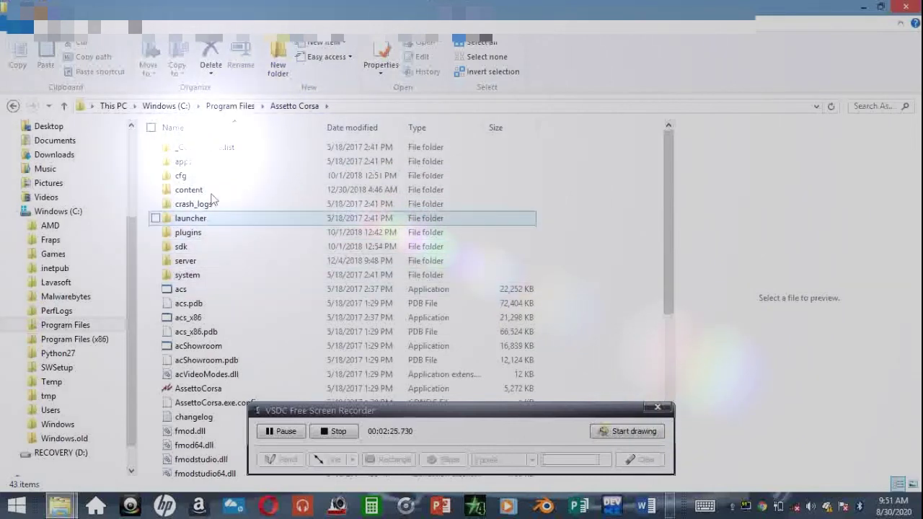
pyautogui.click(211, 194)
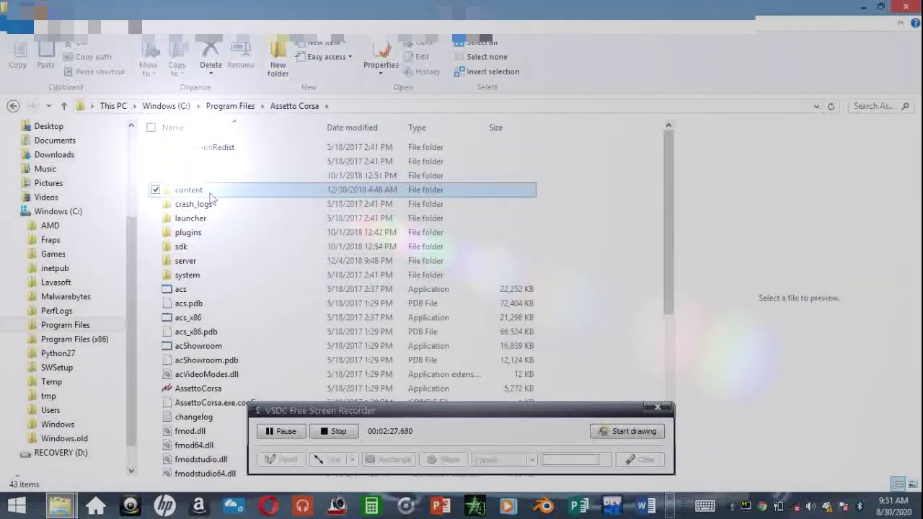
pyautogui.doubleClick(210, 194)
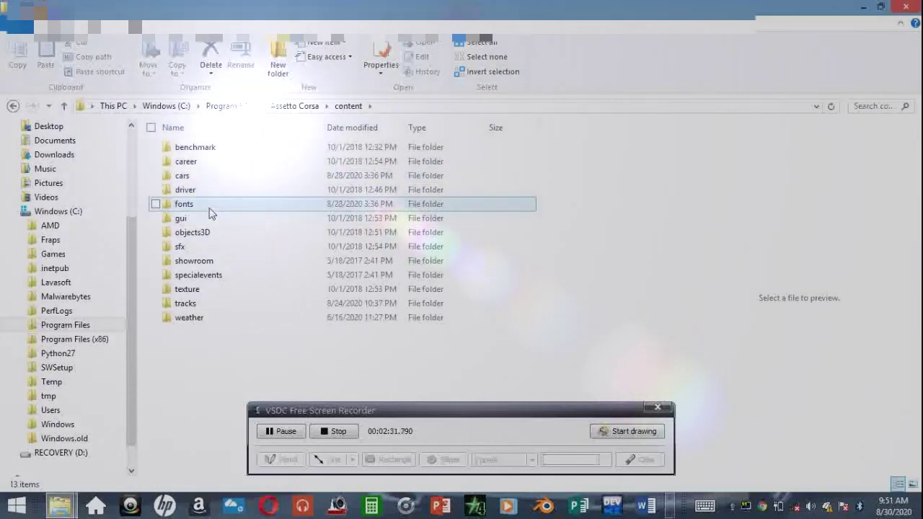
# Arrange the two folder windows side by side, with Assetto Corsa's content first and the Ferrari mod's content second.
pyautogui.press('super+Left')
pyautogui.click(626, 228)
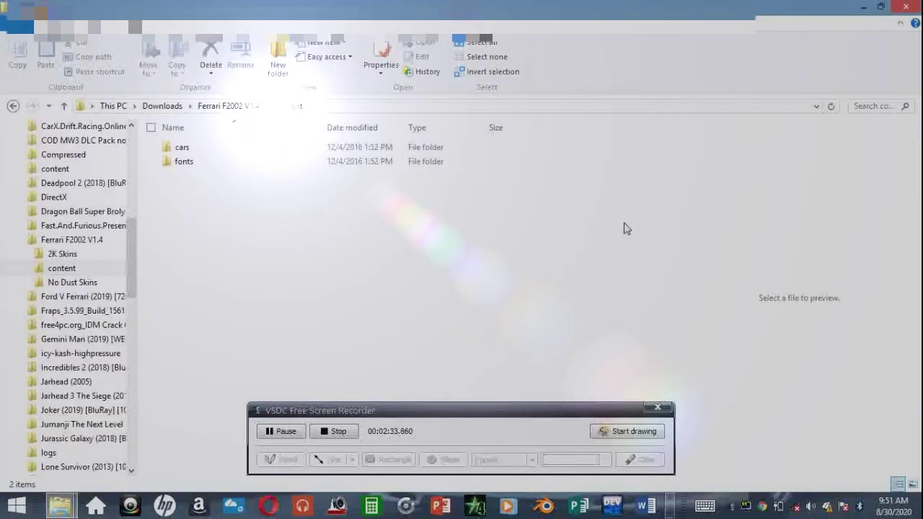
pyautogui.press('super+Right')
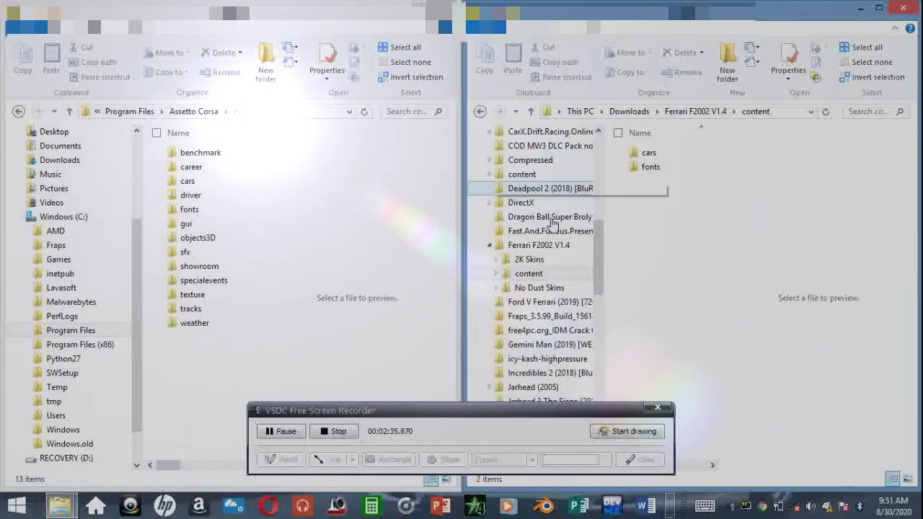
# Examine the ferrari_f2002 folder in the mod's cars folder and point out the matching cars folder in Assetto Corsa's content.
pyautogui.click(651, 156)
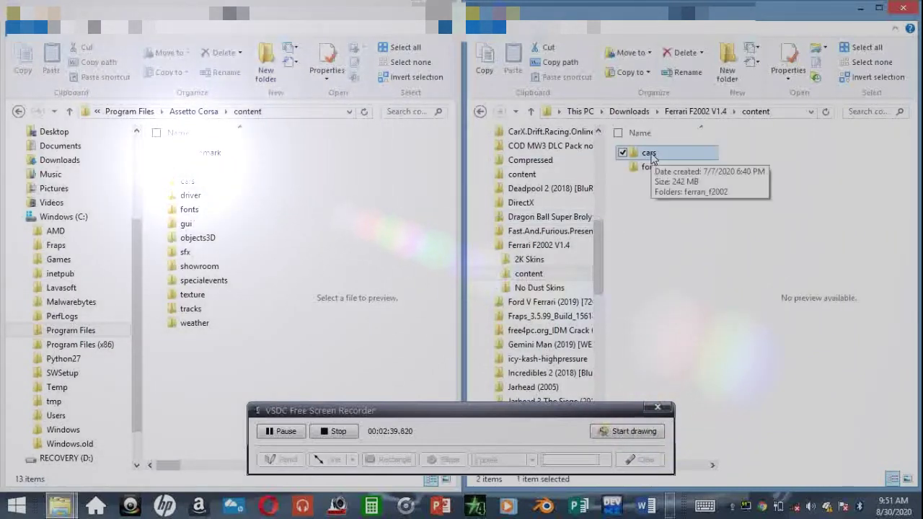
pyautogui.rightClick(651, 156)
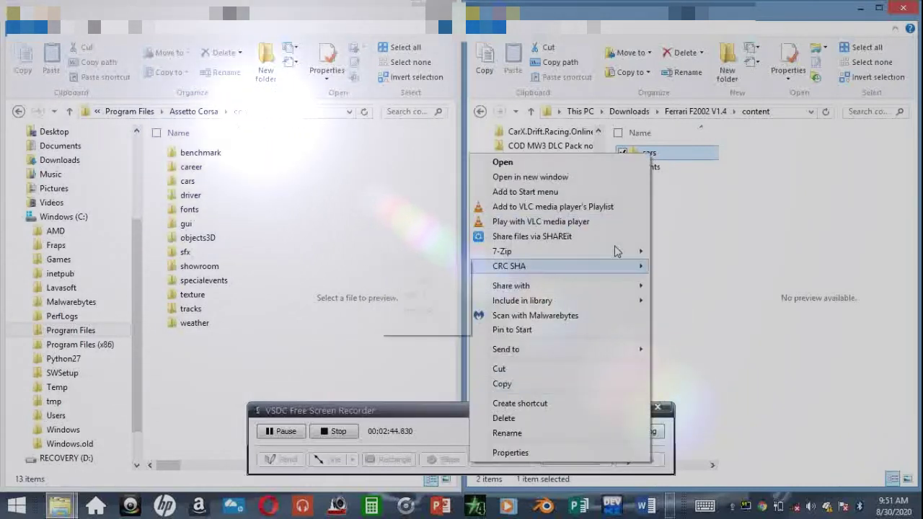
pyautogui.click(664, 155)
pyautogui.doubleClick(664, 154)
pyautogui.rightClick(691, 156)
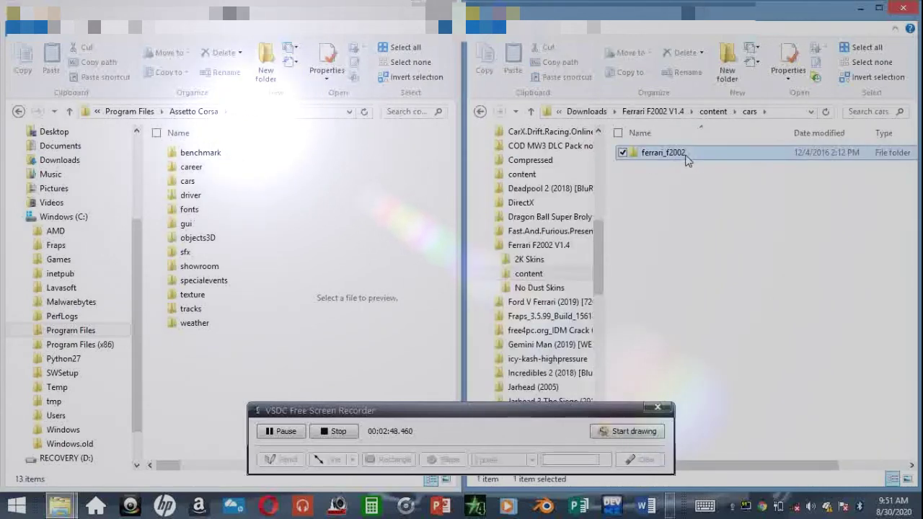
pyautogui.click(193, 184)
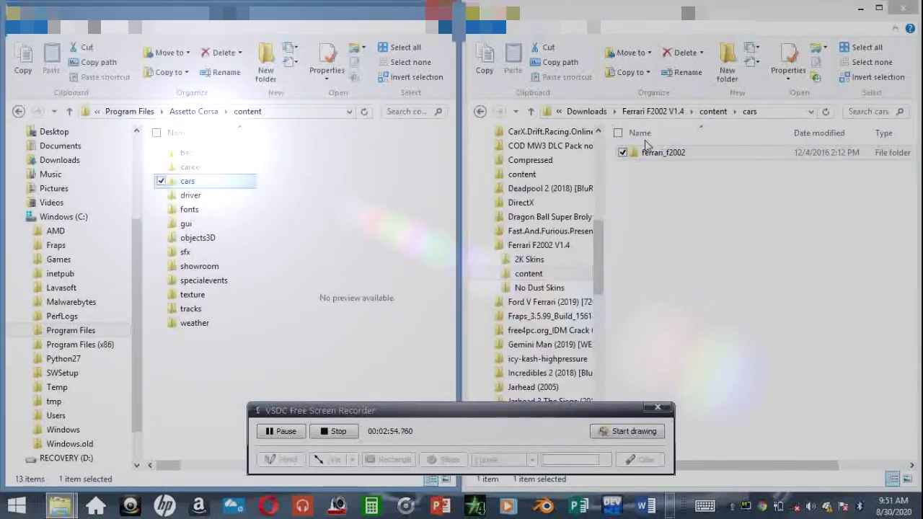
# Open the fonts folder in both the Ferrari mod's content and Assetto Corsa's content.
pyautogui.click(653, 112)
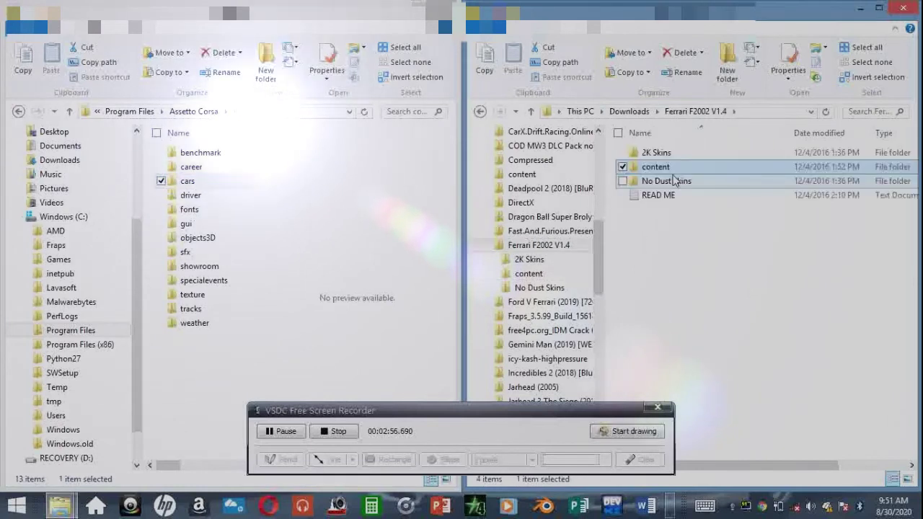
pyautogui.doubleClick(668, 167)
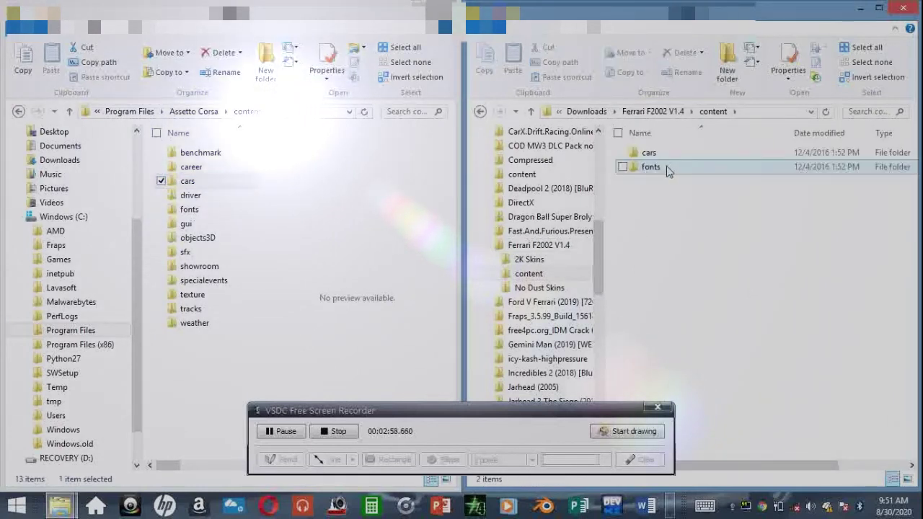
pyautogui.click(667, 168)
pyautogui.doubleClick(668, 167)
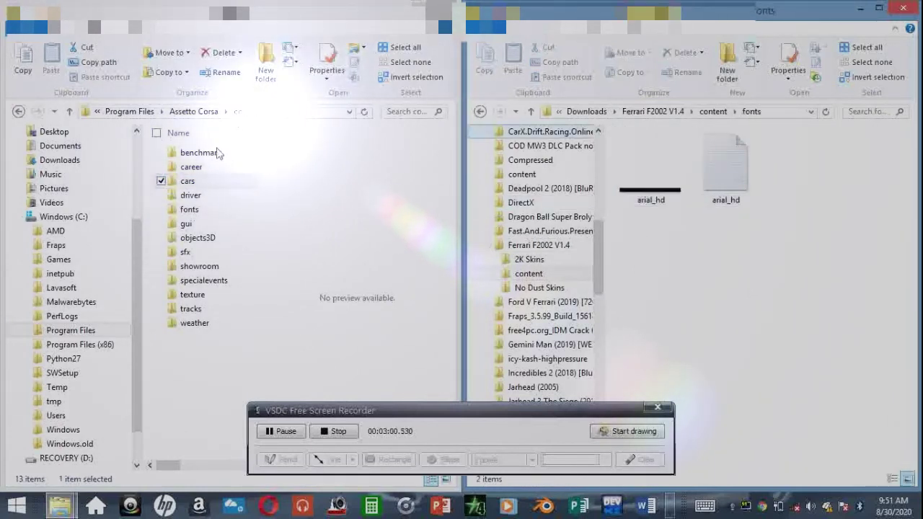
pyautogui.doubleClick(194, 209)
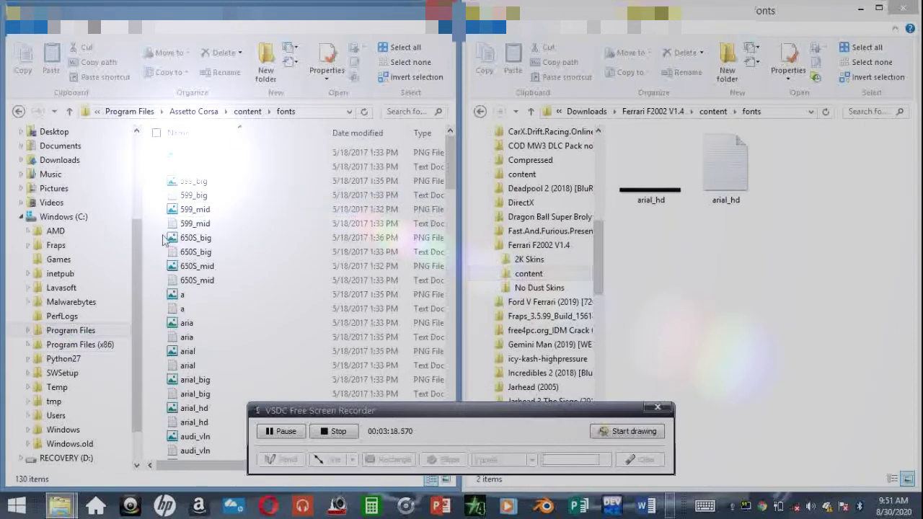
# Return to Assetto Corsa's content folder and check what the monaco_osrw_1.1 folder inside the downloaded monaco_osrw_11_fix folder contains.
pyautogui.click(210, 112)
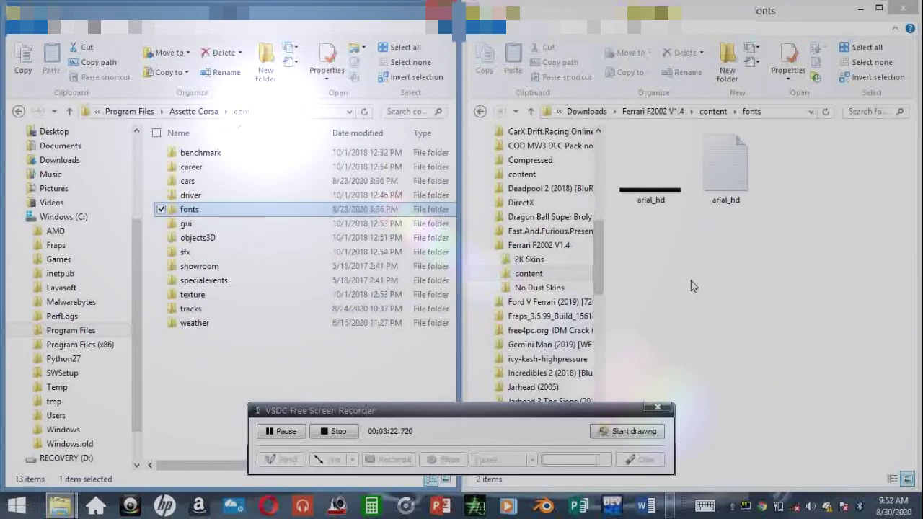
pyautogui.moveTo(607, 261); pyautogui.dragTo(602, 315)
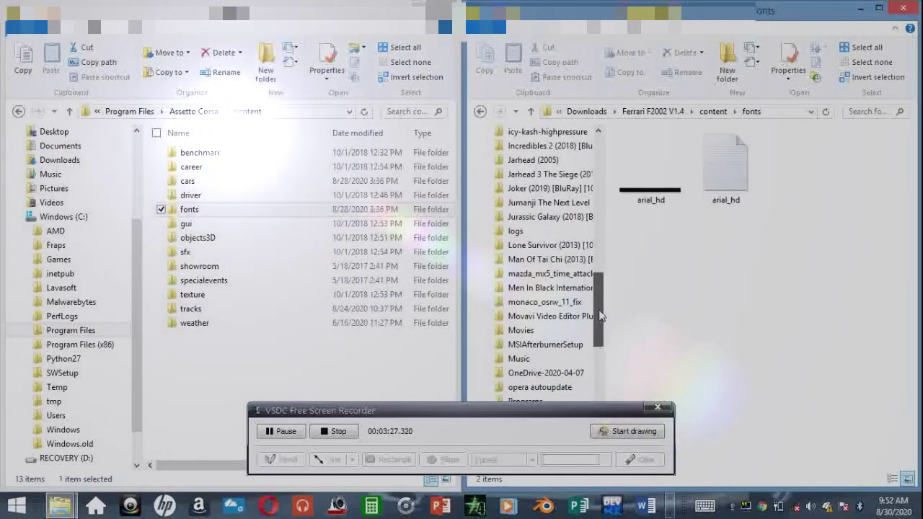
pyautogui.click(534, 304)
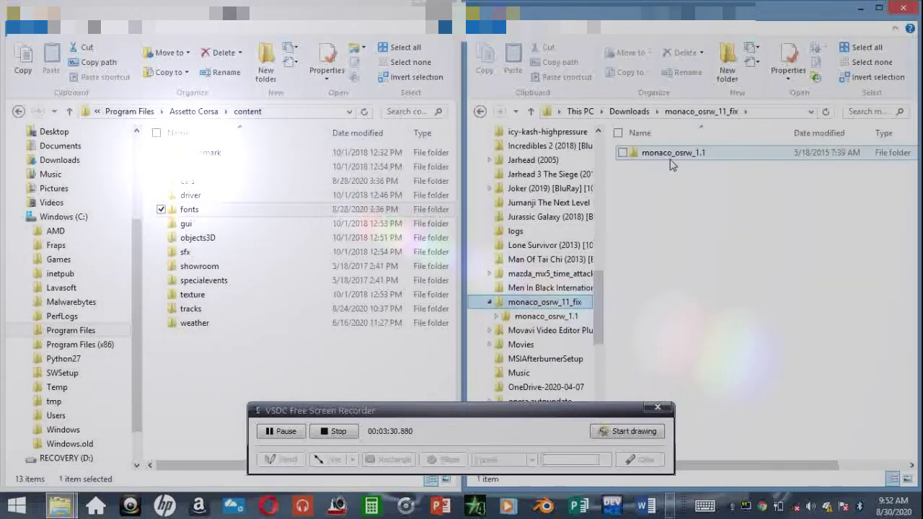
pyautogui.doubleClick(658, 159)
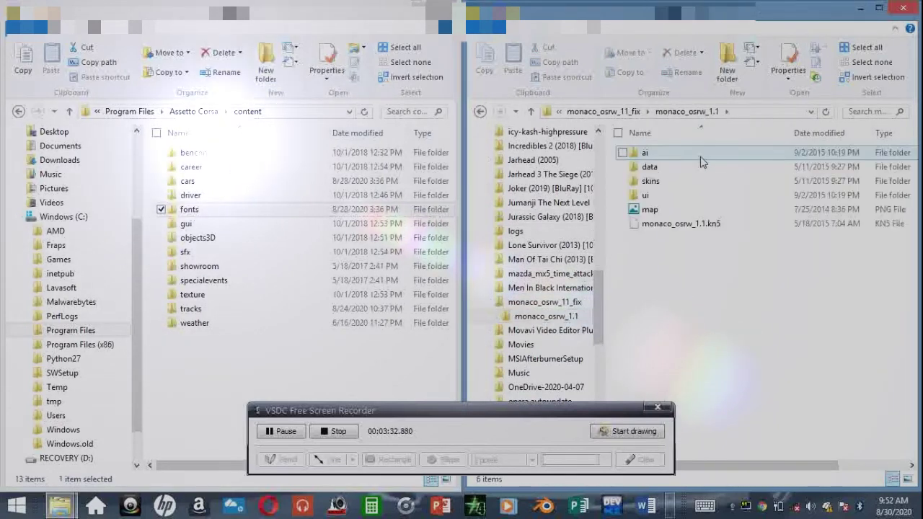
pyautogui.click(532, 112)
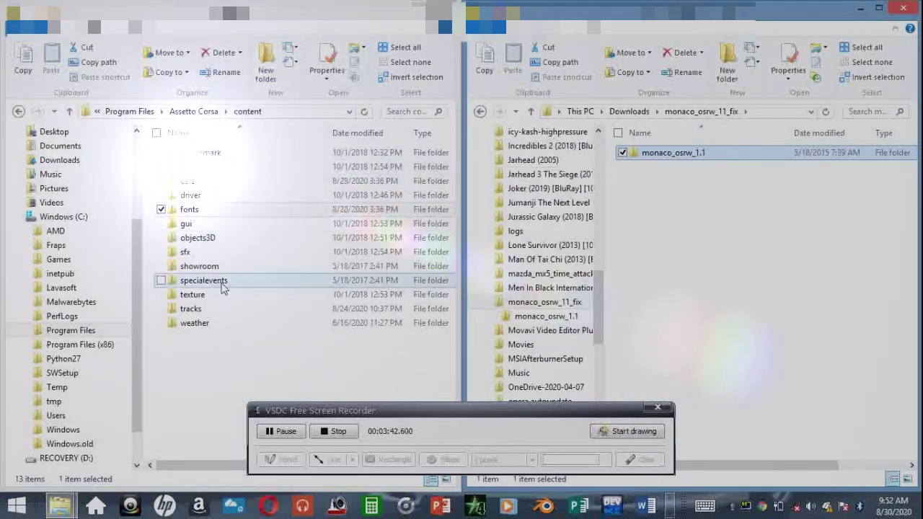
# Locate monaco_osrw_1.1 in Assetto Corsa's tracks folder, and open both it and the downloaded monaco_osrw_1.1 folder to compare their contents.
pyautogui.doubleClick(202, 308)
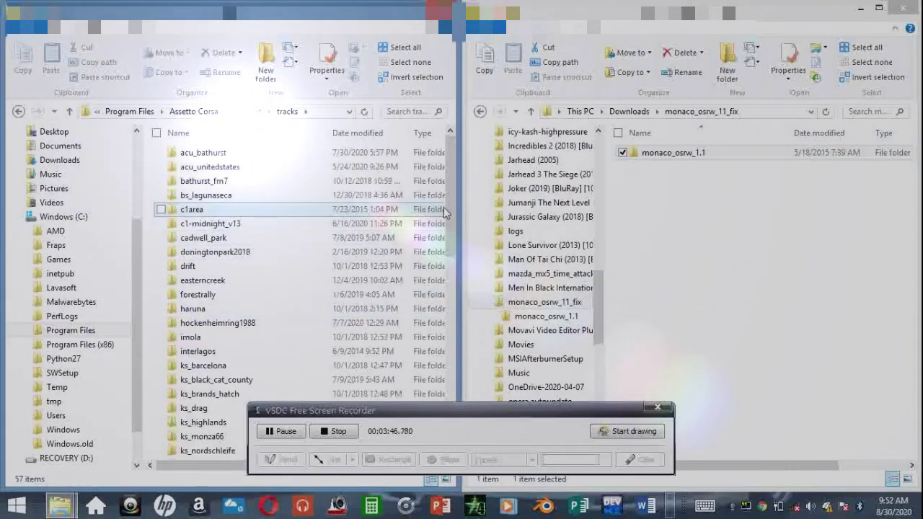
pyautogui.moveTo(448, 203); pyautogui.dragTo(448, 320)
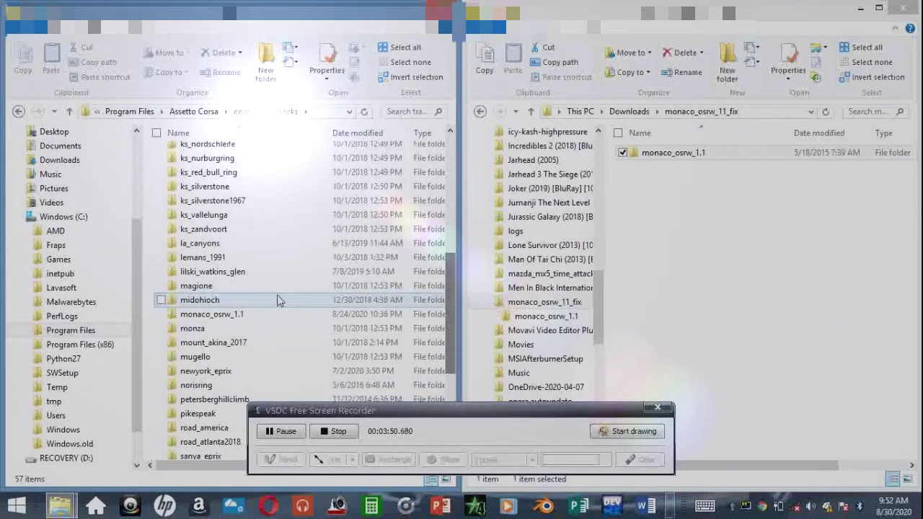
pyautogui.click(209, 316)
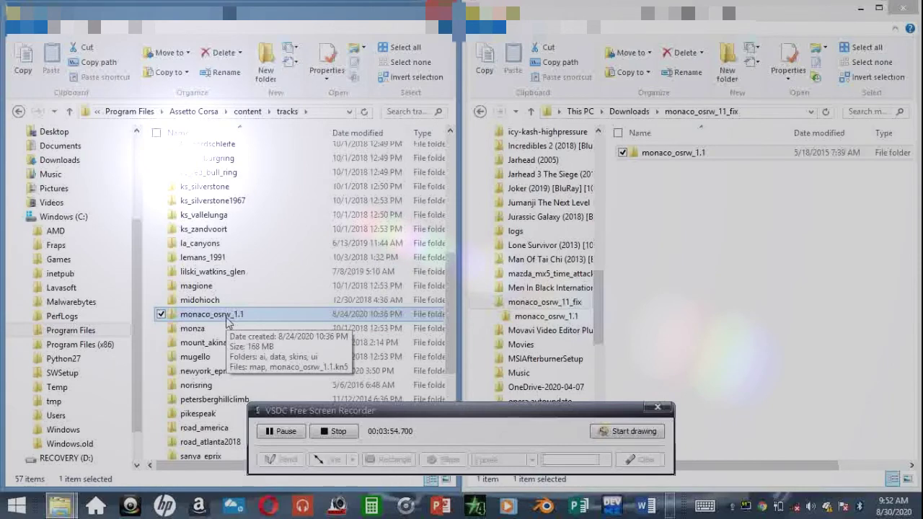
pyautogui.doubleClick(750, 160)
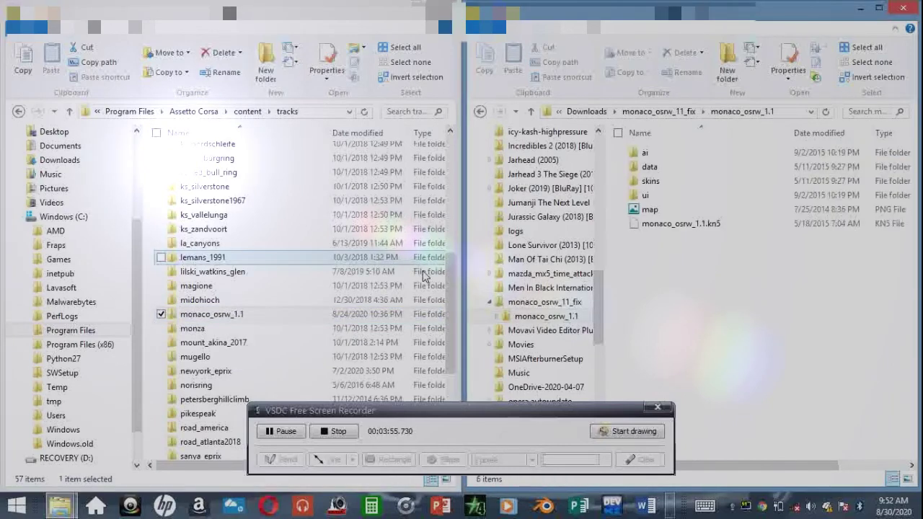
pyautogui.doubleClick(342, 320)
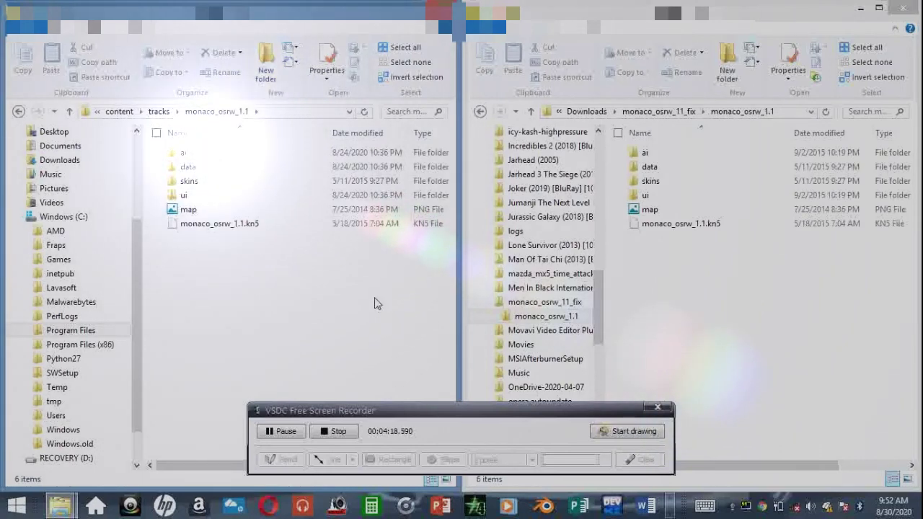
# Close both folder windows and hide the desktop icons.
pyautogui.click(442, 8)
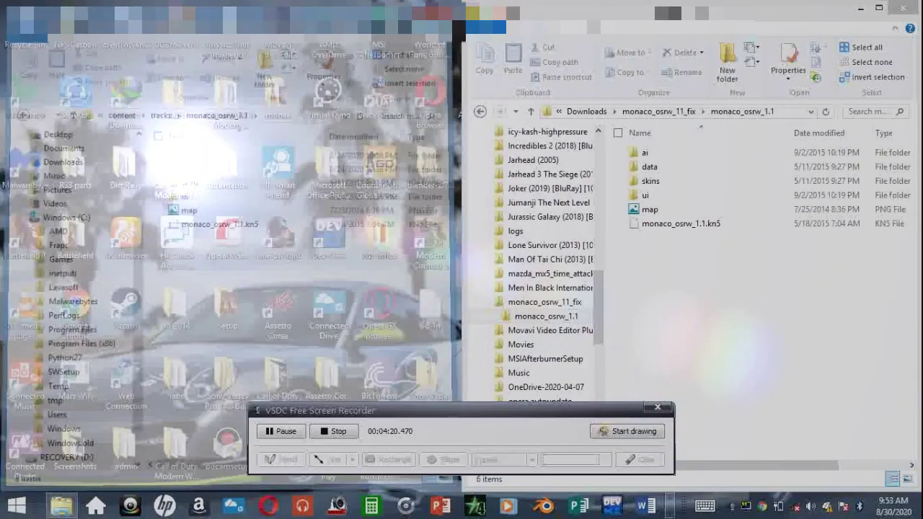
pyautogui.click(903, 7)
pyautogui.rightClick(443, 220)
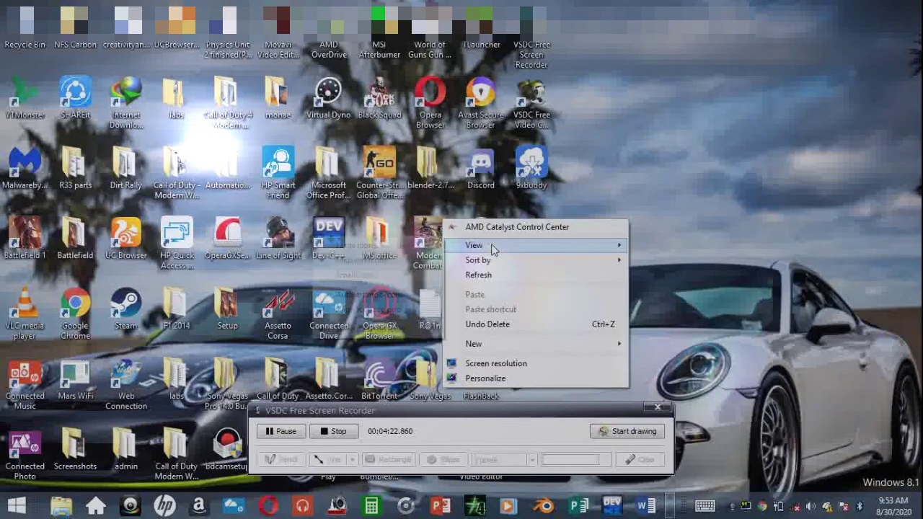
pyautogui.moveTo(517, 253)
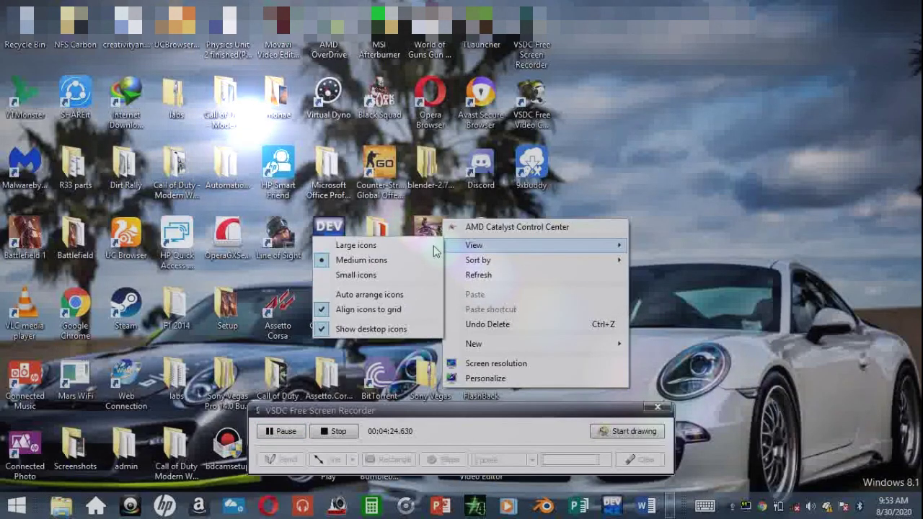
pyautogui.click(371, 329)
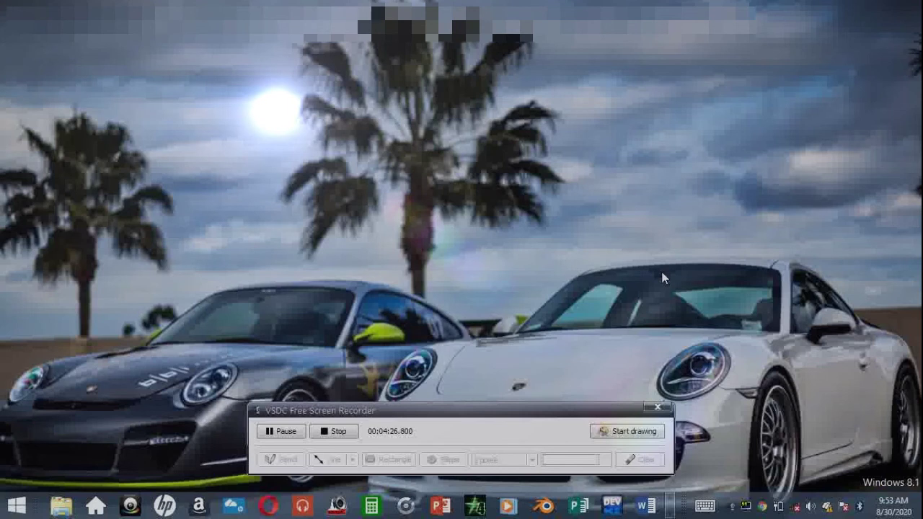